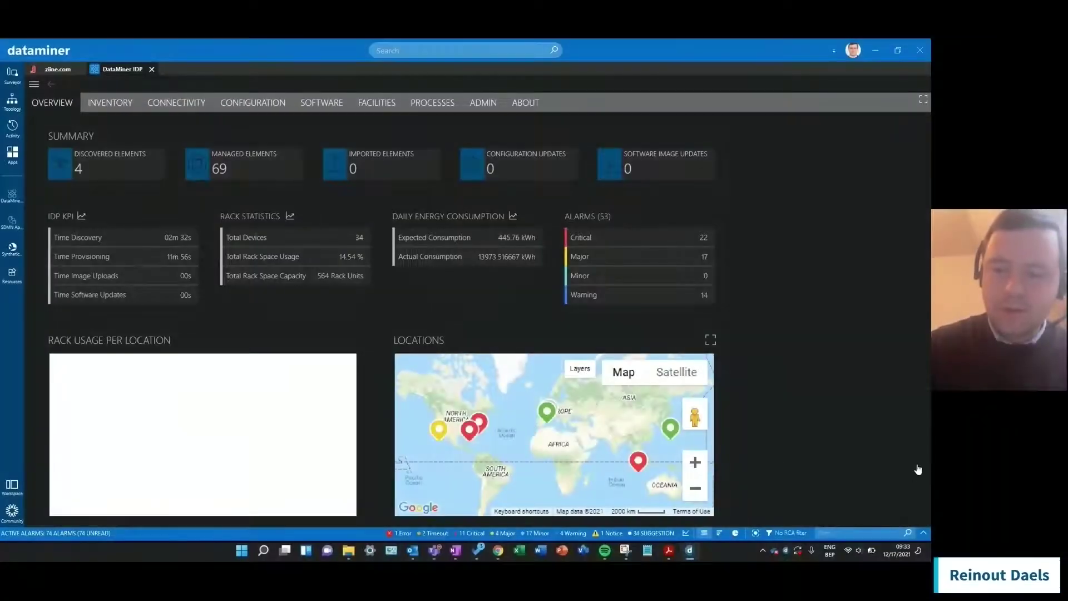
# Open the inventory's overview of discovered elements
pyautogui.click(116, 108)
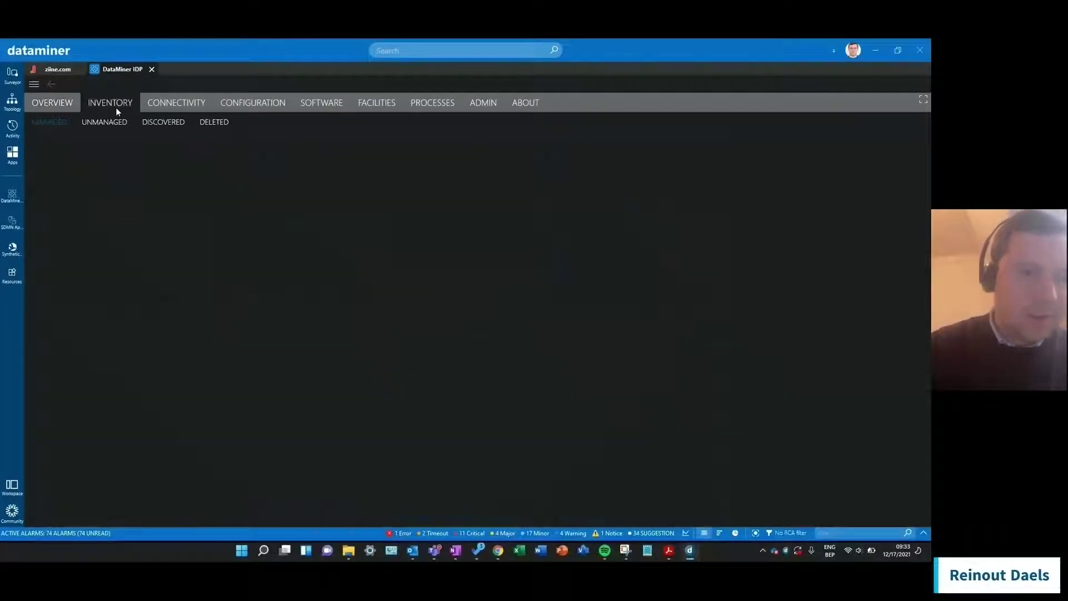
pyautogui.click(167, 124)
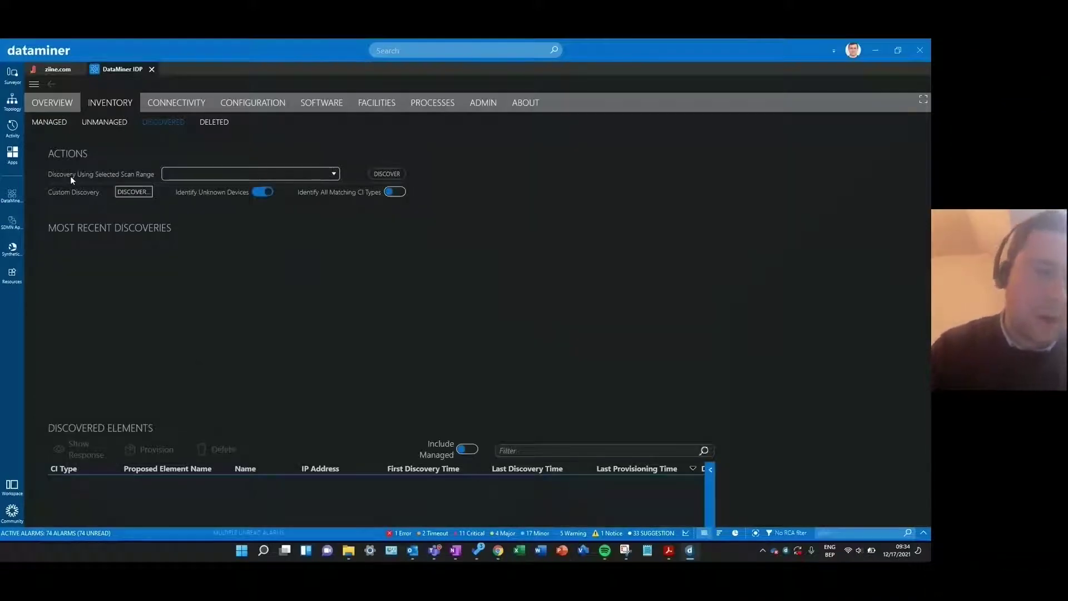
# Start a custom discovery and include the IP range 10.1.2.3 to 10.1.2.100
pyautogui.click(133, 193)
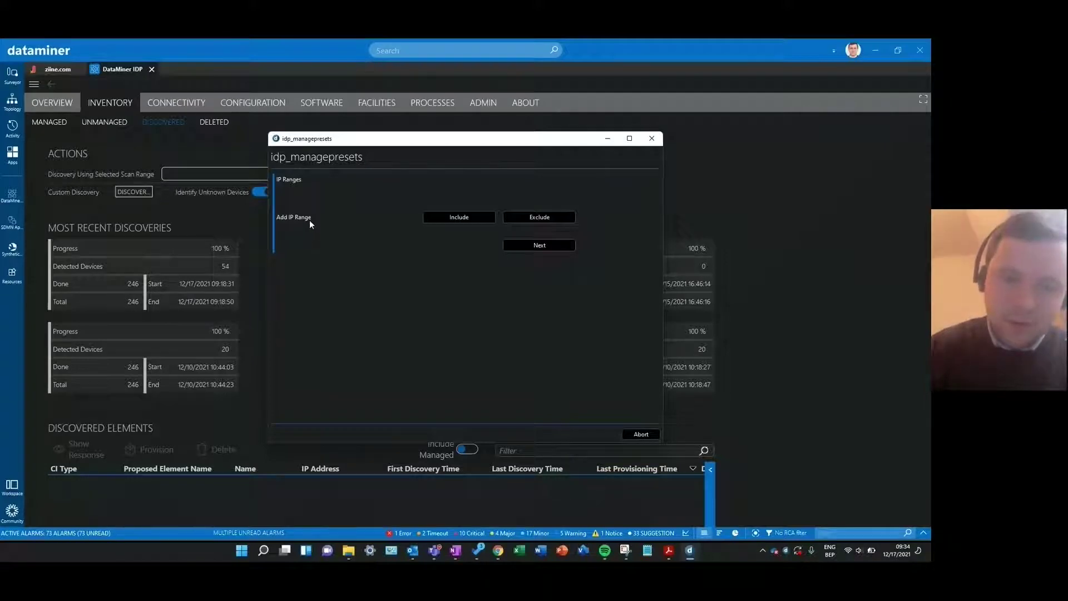
pyautogui.click(459, 218)
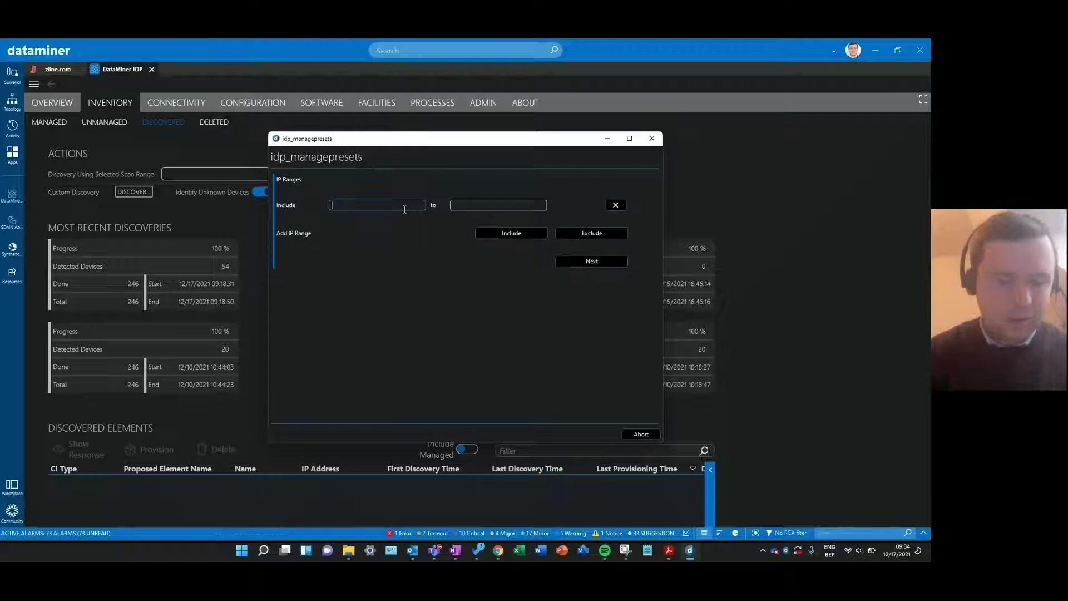
pyautogui.write('10.1.2.3')
pyautogui.press('Tab')
pyautogui.write('10.1.2.100')
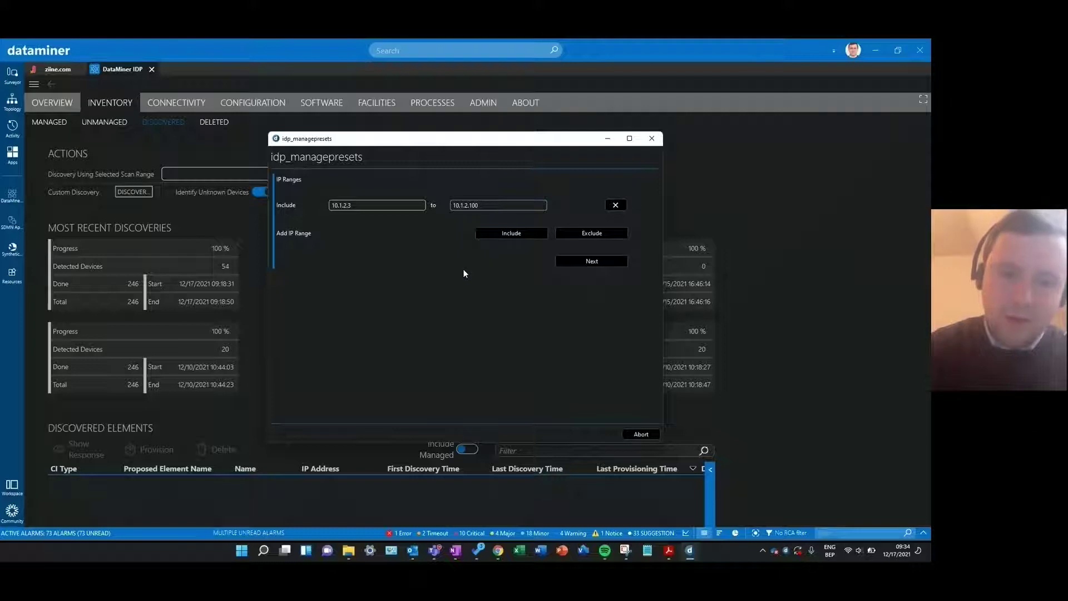
pyautogui.click(587, 265)
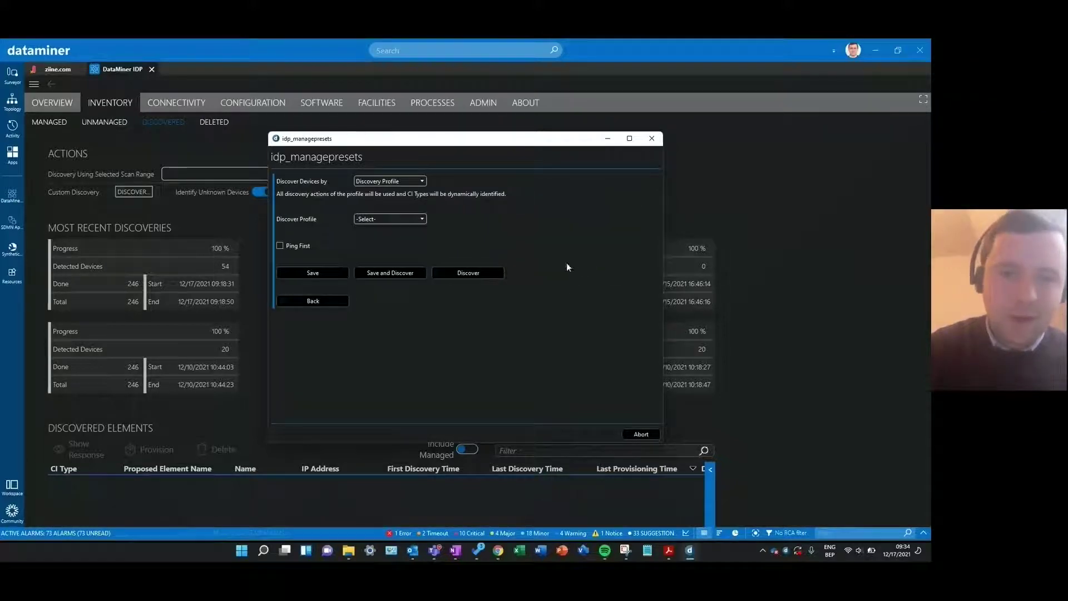
# Set the custom discovery to discover devices by CI Type and select Arista 7010, 7050, 7280 and 7504
pyautogui.click(414, 181)
pyautogui.click(399, 193)
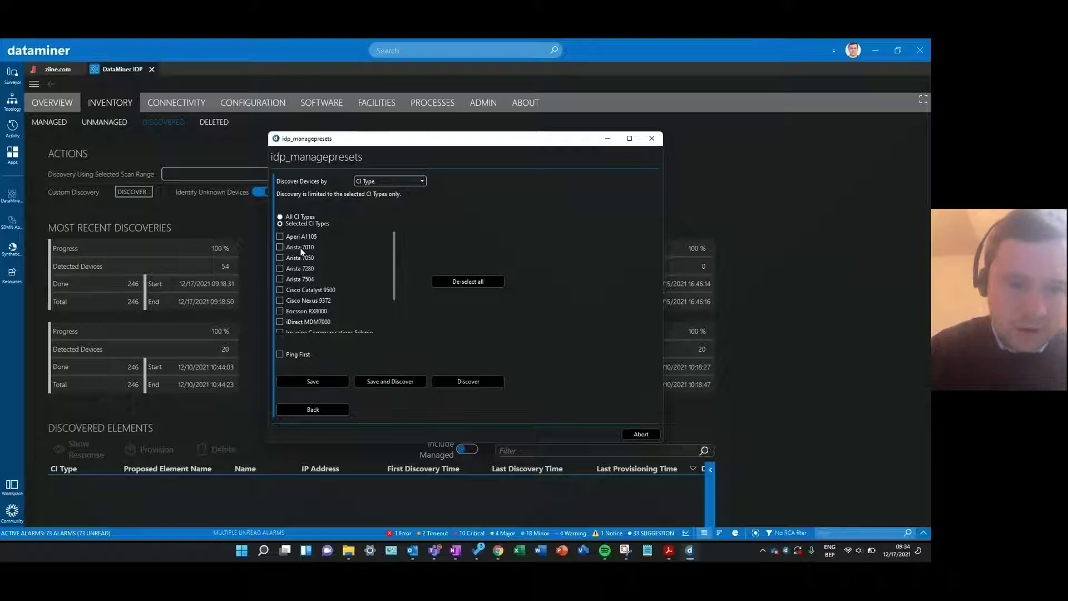
pyautogui.scroll(-2, 301, 251)
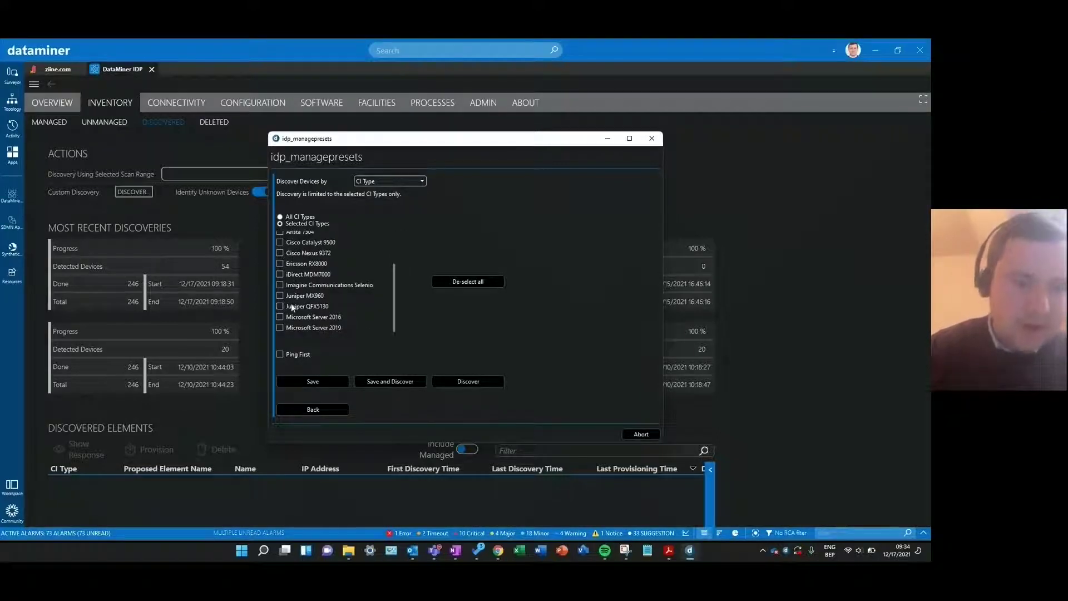
pyautogui.scroll(2, 287, 273)
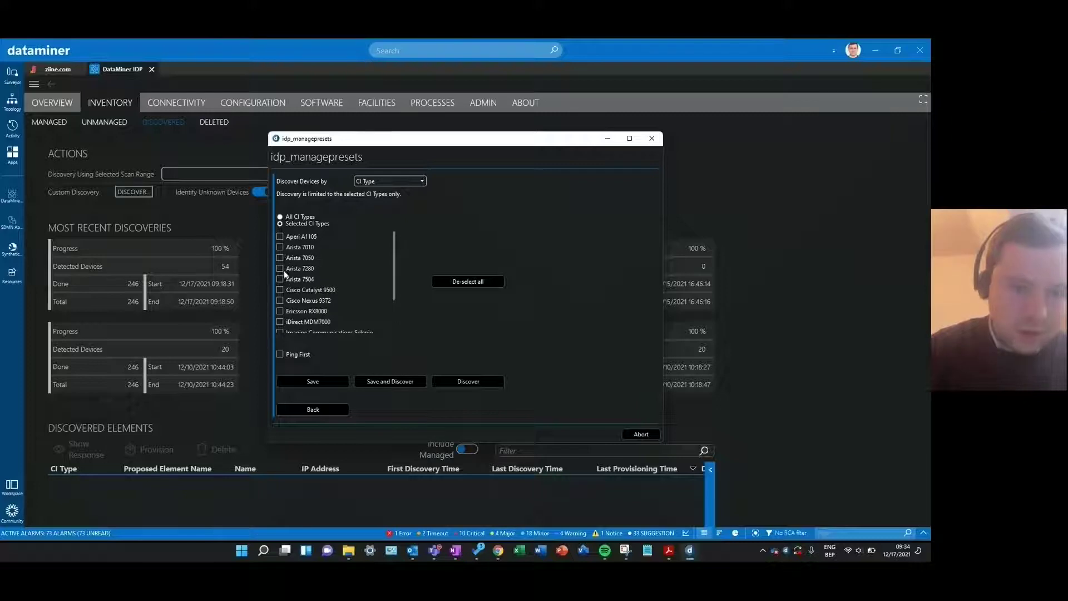
pyautogui.click(280, 258)
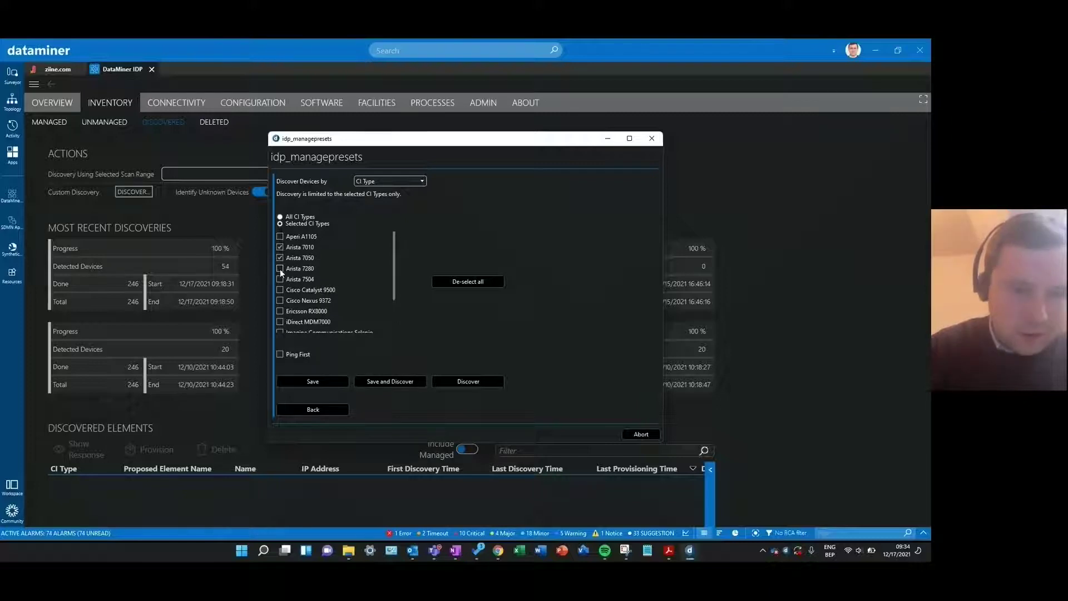
pyautogui.click(280, 268)
pyautogui.click(280, 279)
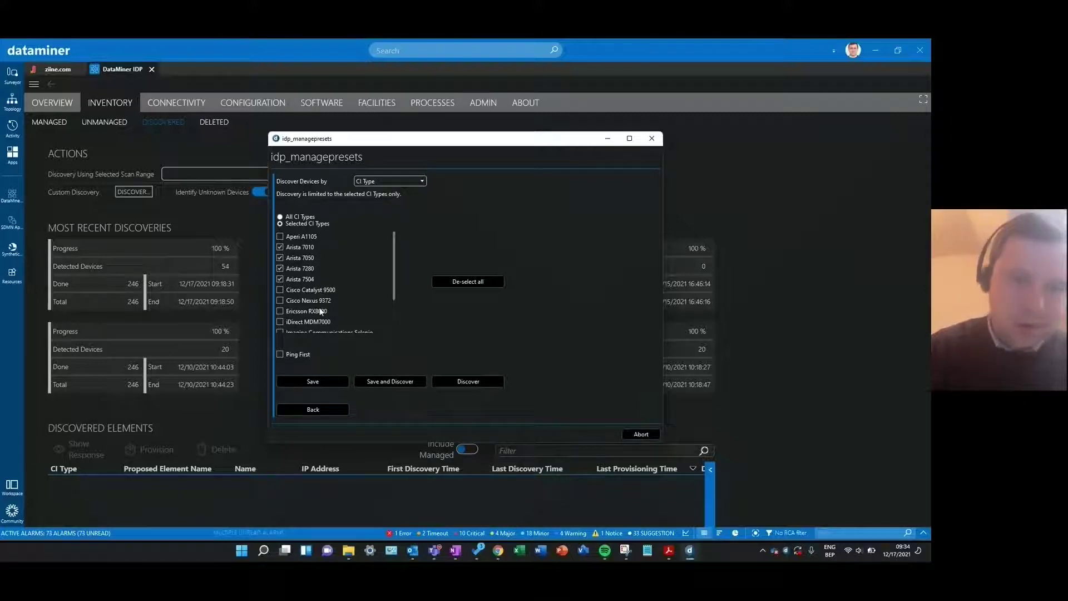
# Switch the custom discovery to All CI Types and abort the script without running it
pyautogui.click(281, 217)
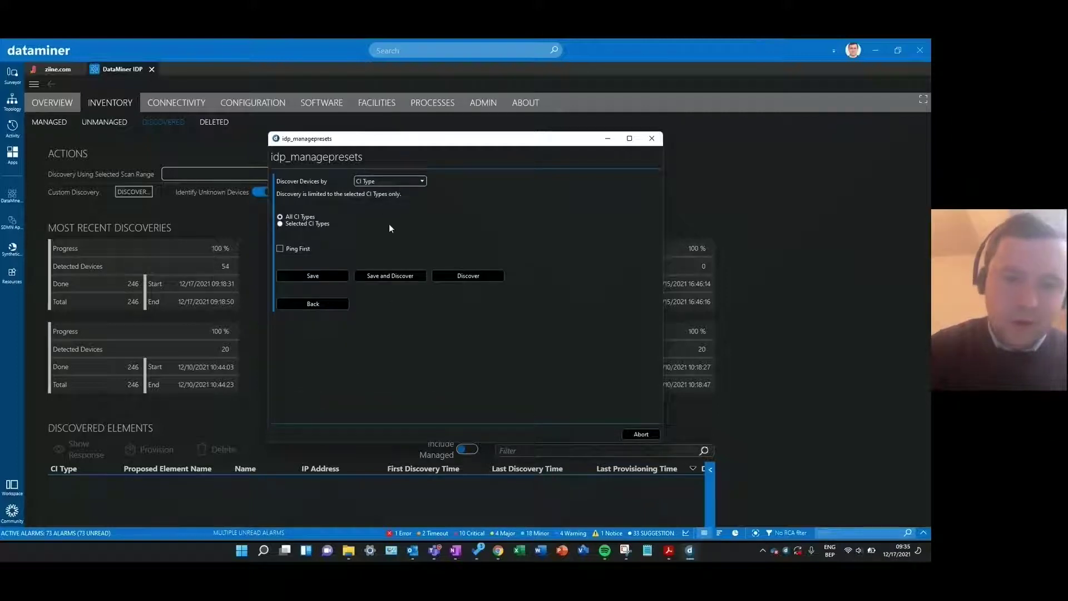
pyautogui.click(466, 277)
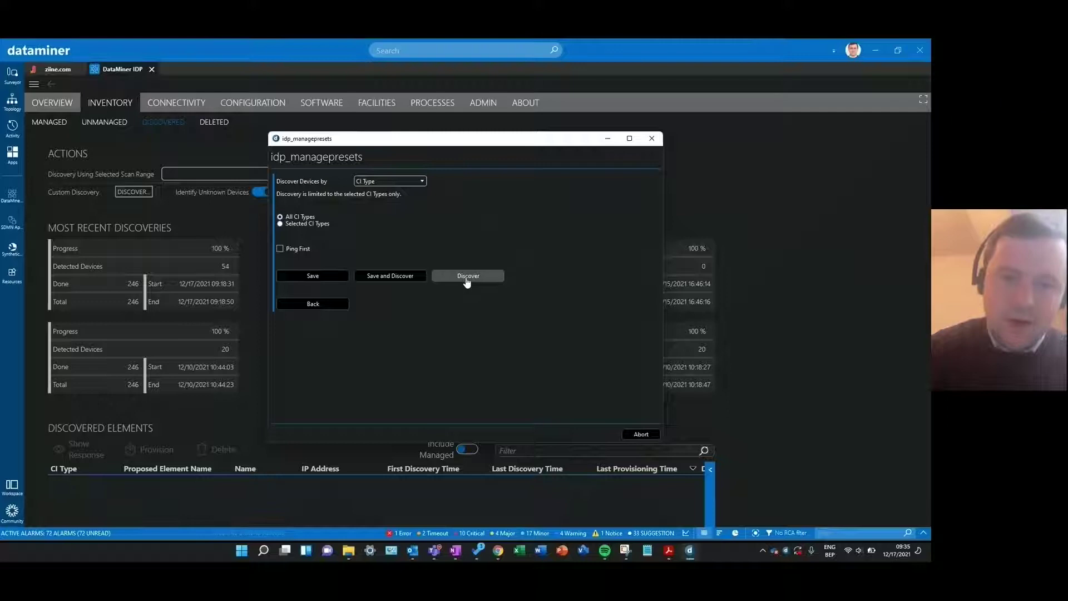
pyautogui.click(409, 276)
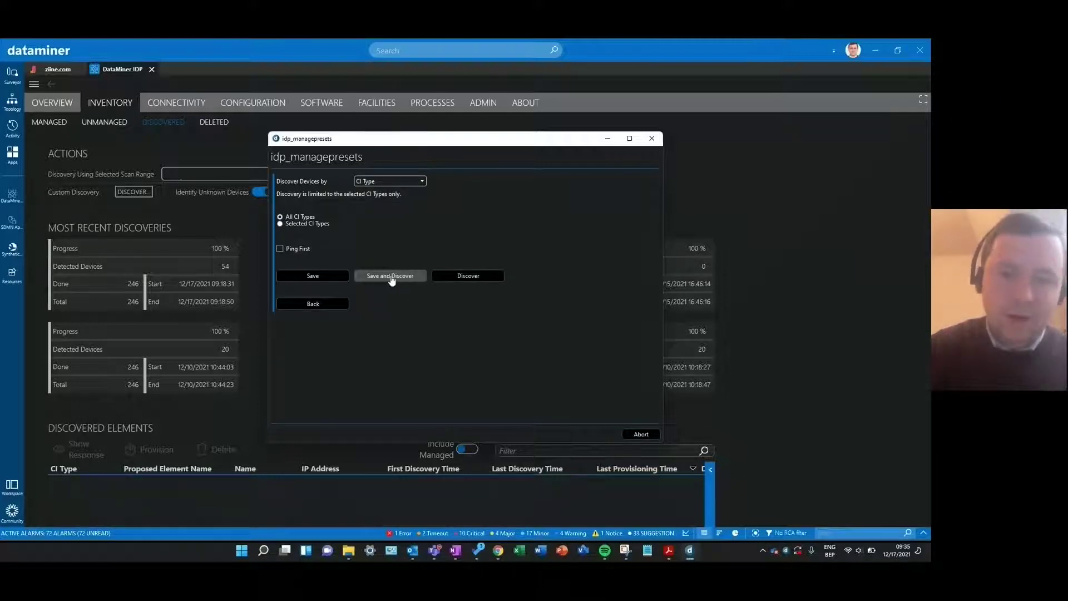
pyautogui.click(341, 278)
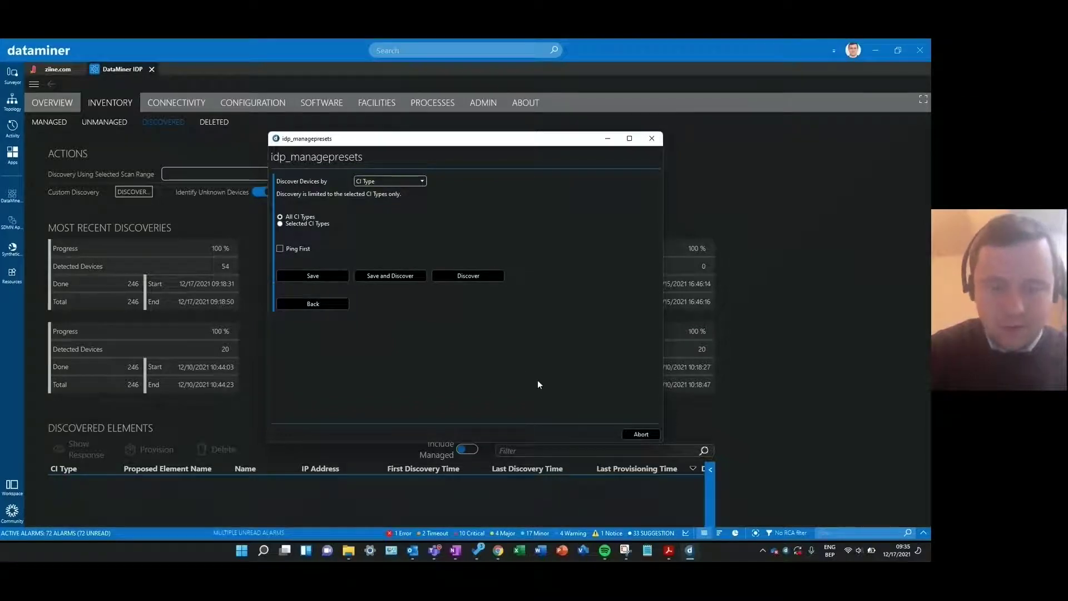
pyautogui.click(629, 434)
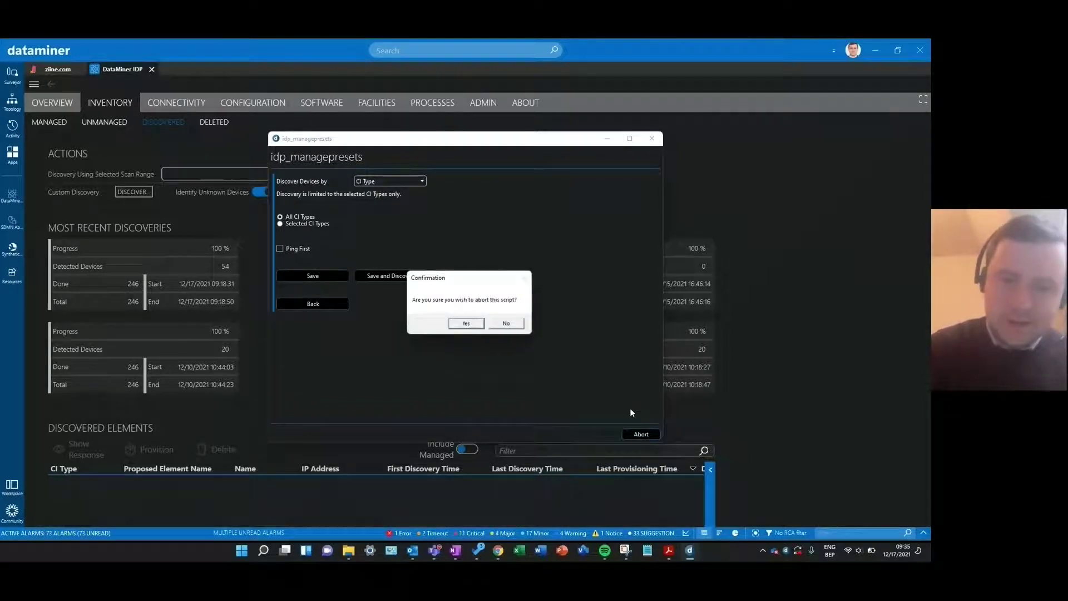
pyautogui.click(466, 323)
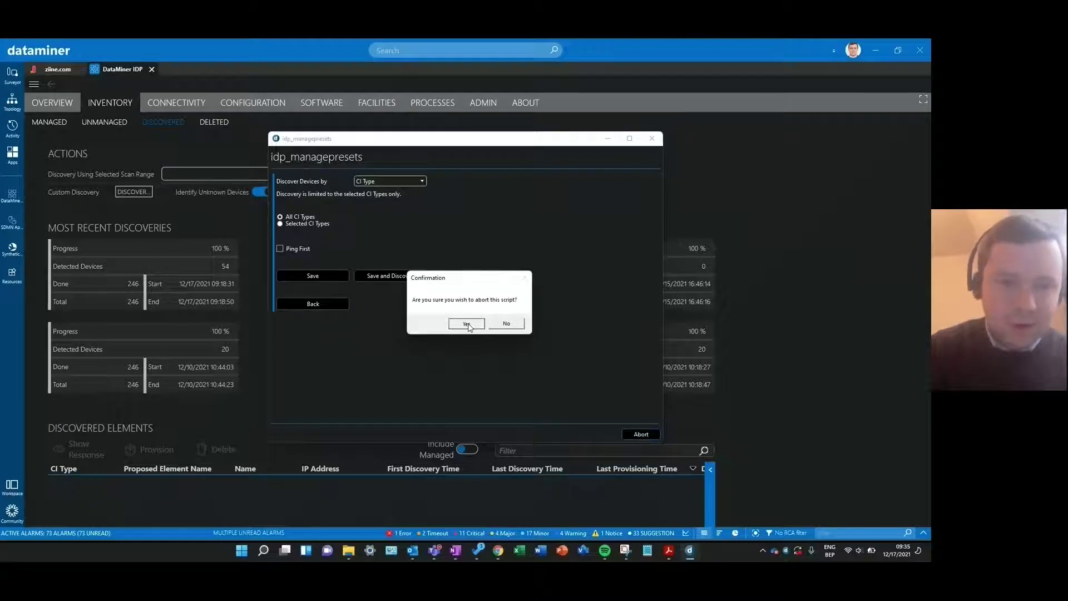
# Disable Identify Unknown Devices and run a discovery using the scan range All
pyautogui.click(266, 191)
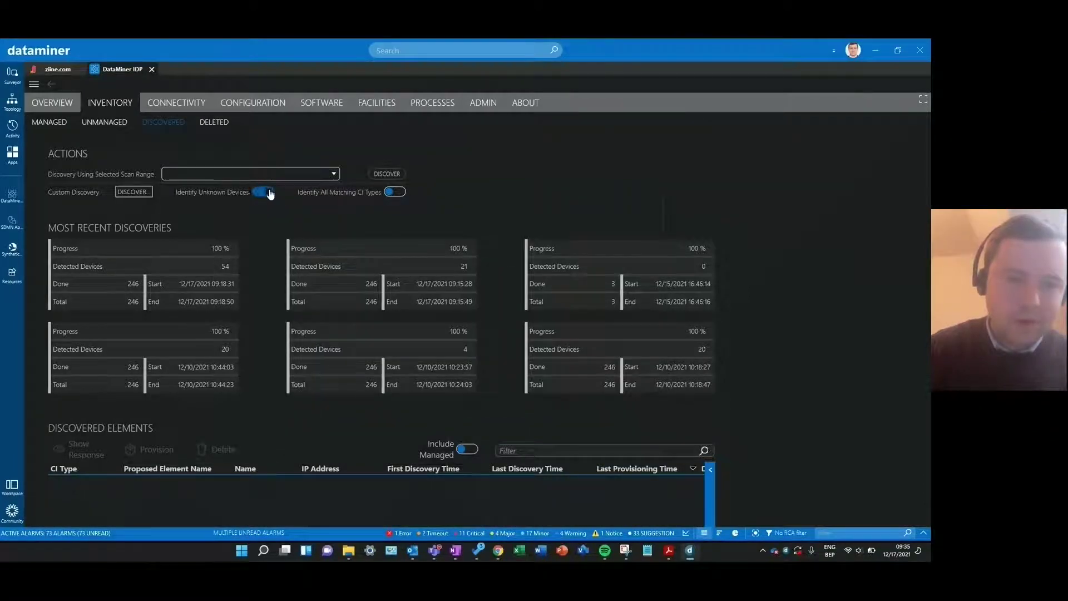
pyautogui.scroll(-1, 208, 169)
pyautogui.click(208, 157)
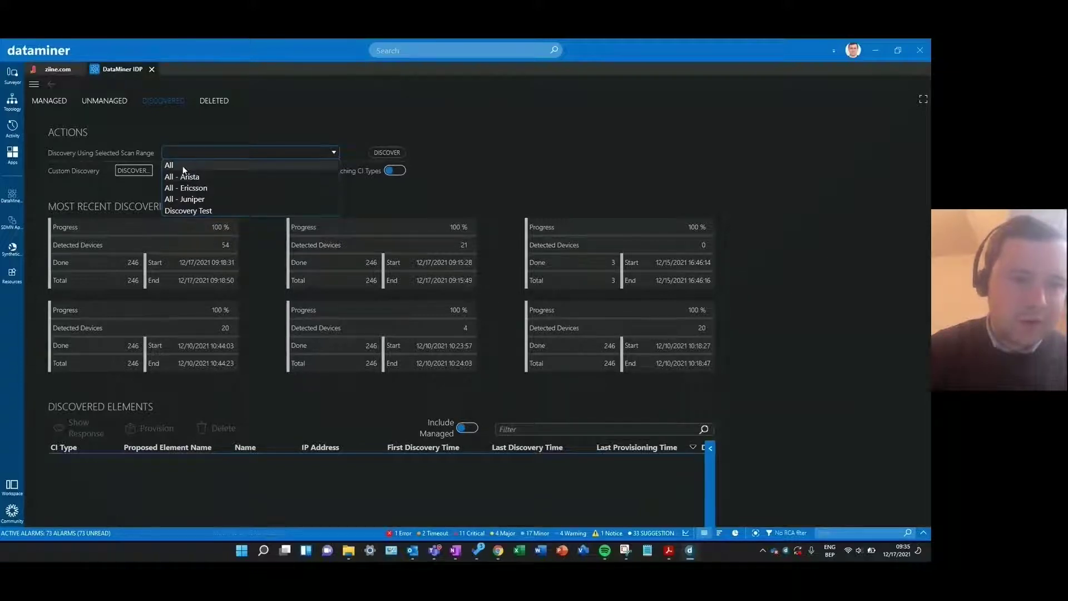
pyautogui.click(181, 165)
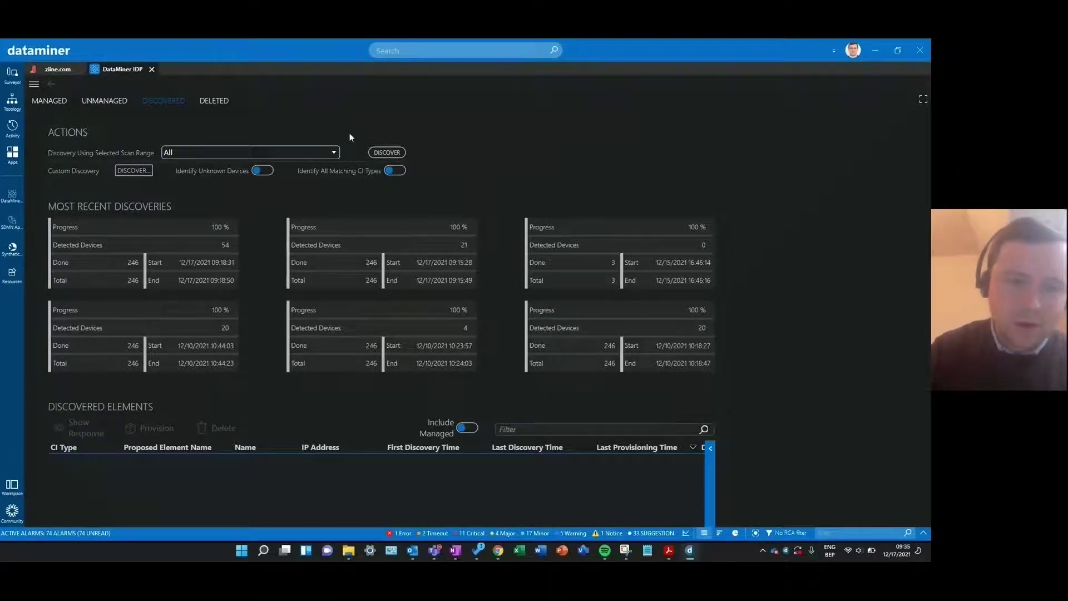
pyautogui.click(389, 157)
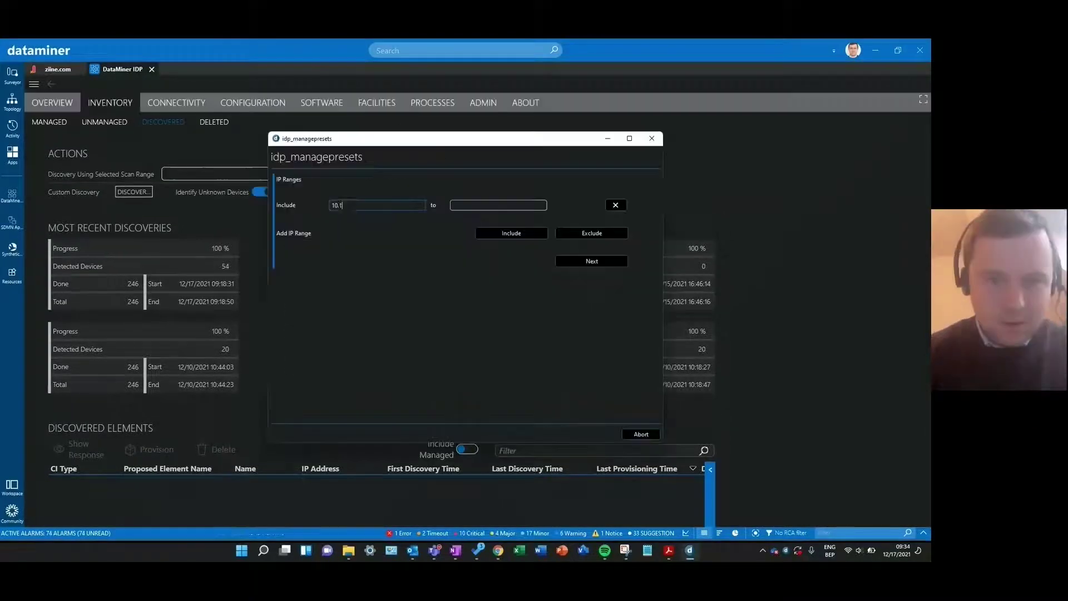
pyautogui.write('10.1.2.3')
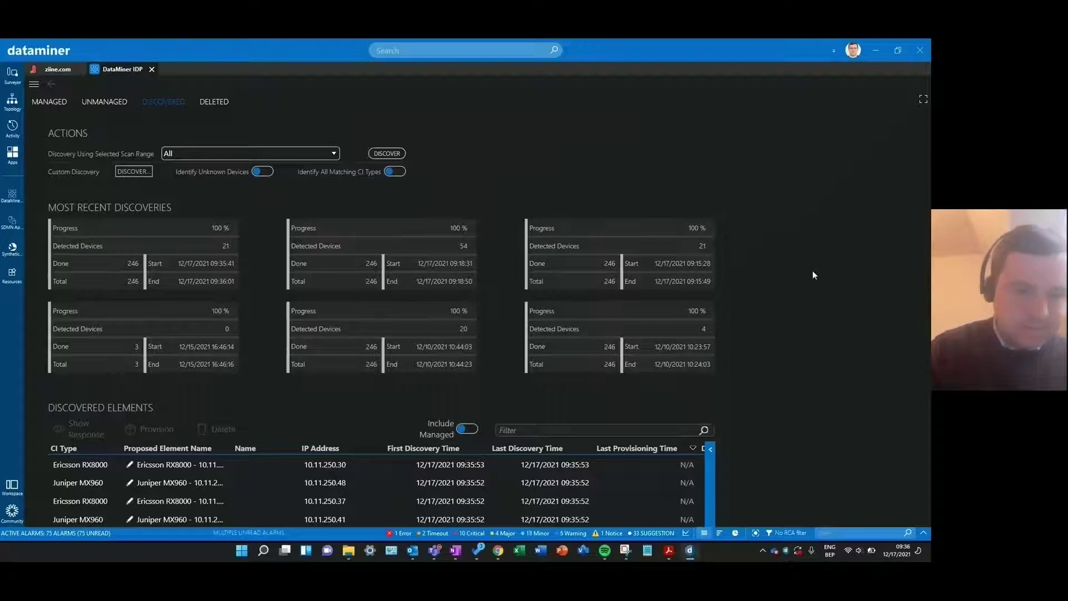
# Widen the Proposed Element Name column and examine the discovery response of the Arista 7050 at 10.11.250.25, closing it when done
pyautogui.scroll(-3, 813, 275)
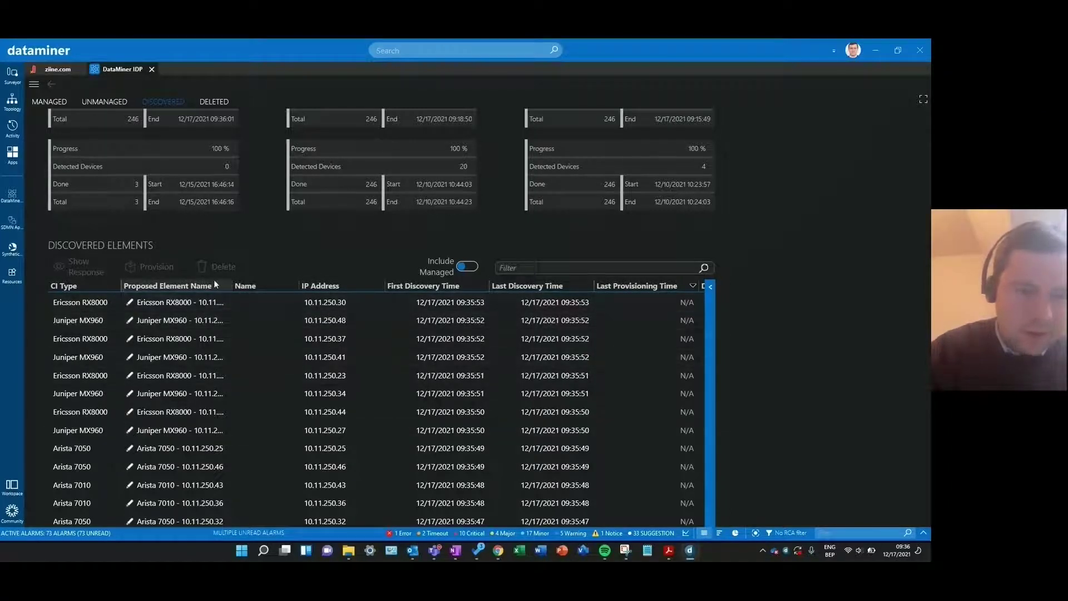
pyautogui.moveTo(232, 285); pyautogui.dragTo(293, 286)
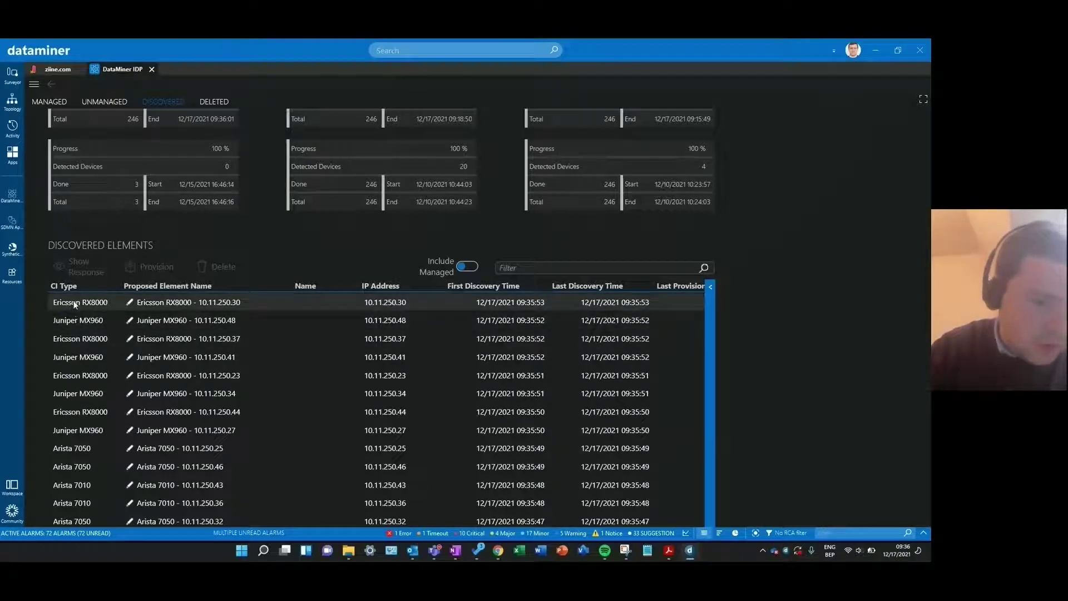
pyautogui.click(95, 449)
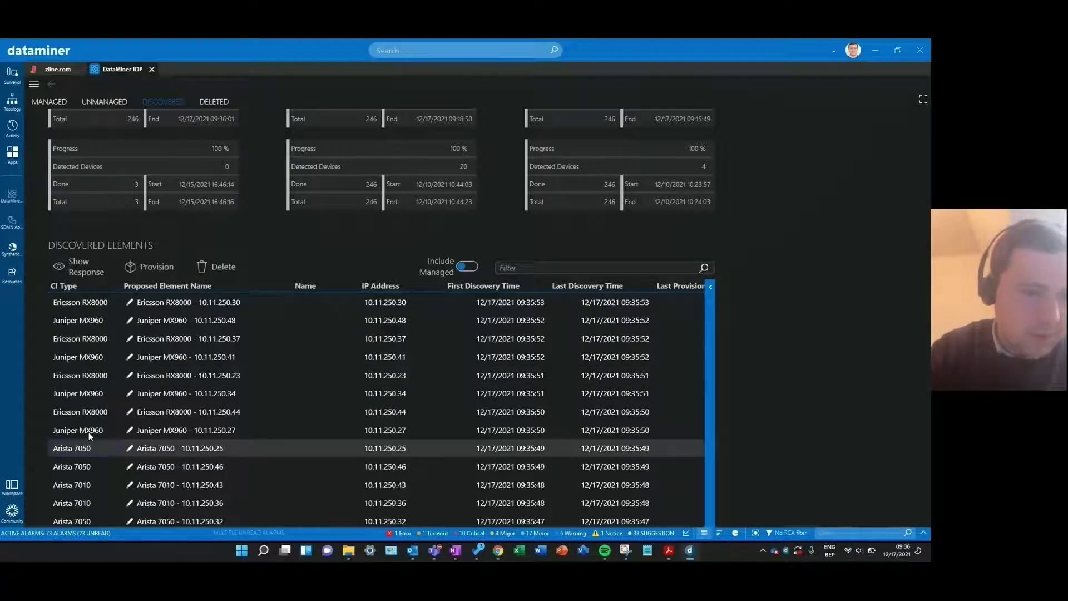
pyautogui.click(66, 271)
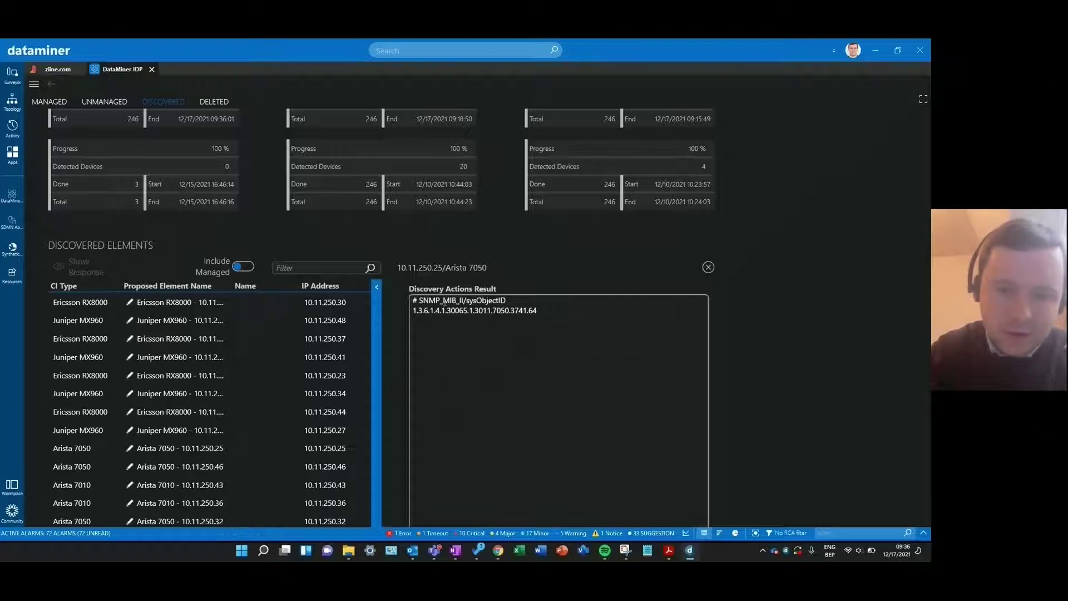
pyautogui.moveTo(507, 302); pyautogui.dragTo(469, 300)
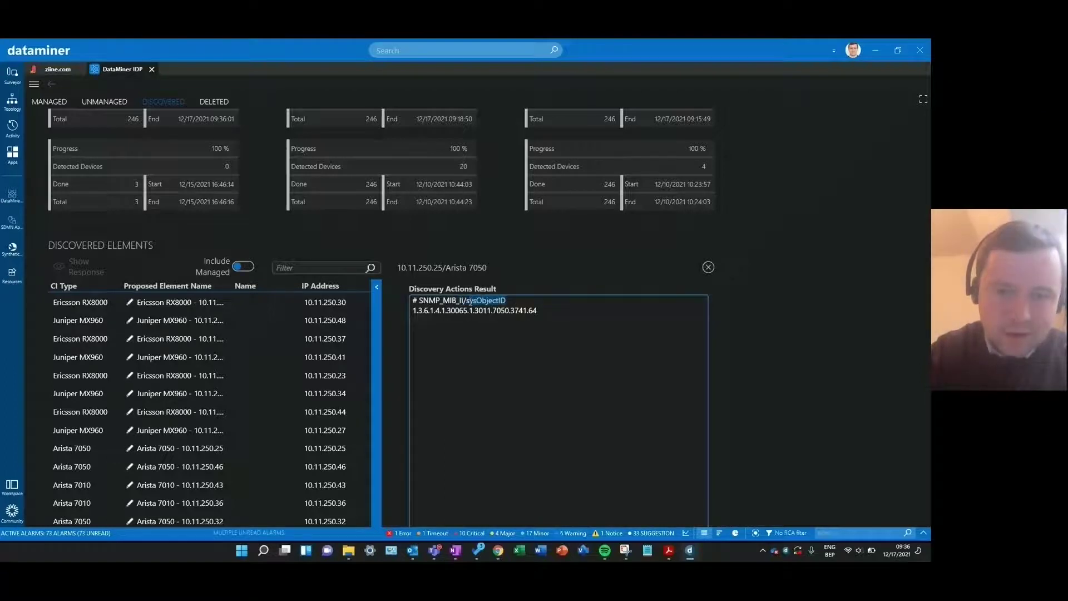
pyautogui.click(543, 313)
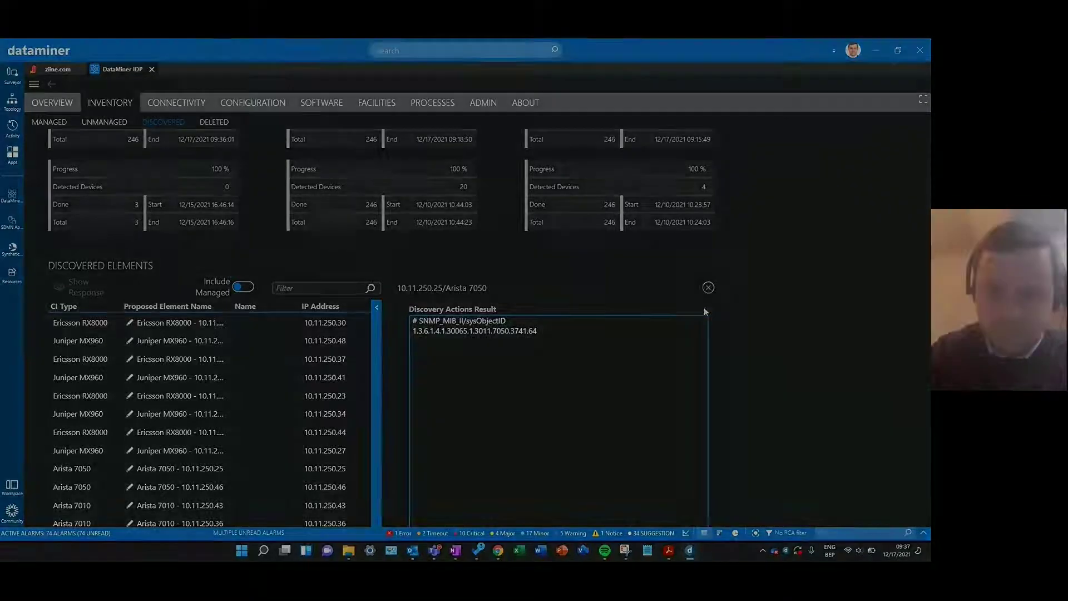
pyautogui.click(708, 287)
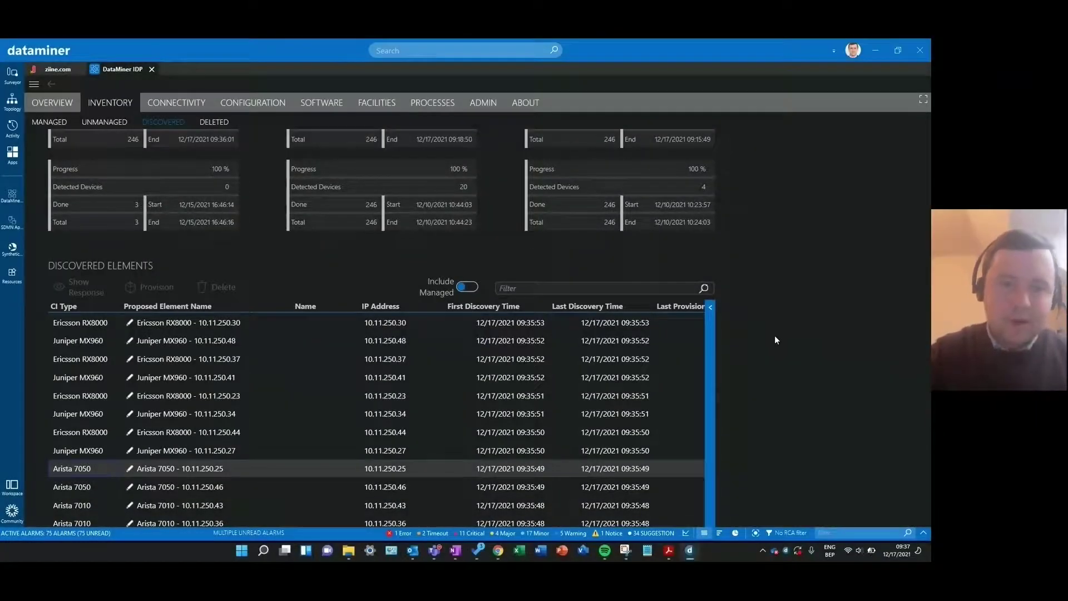
# Enable Identify Unknown Devices and run the discovery for the scan range All again
pyautogui.scroll(3, 774, 334)
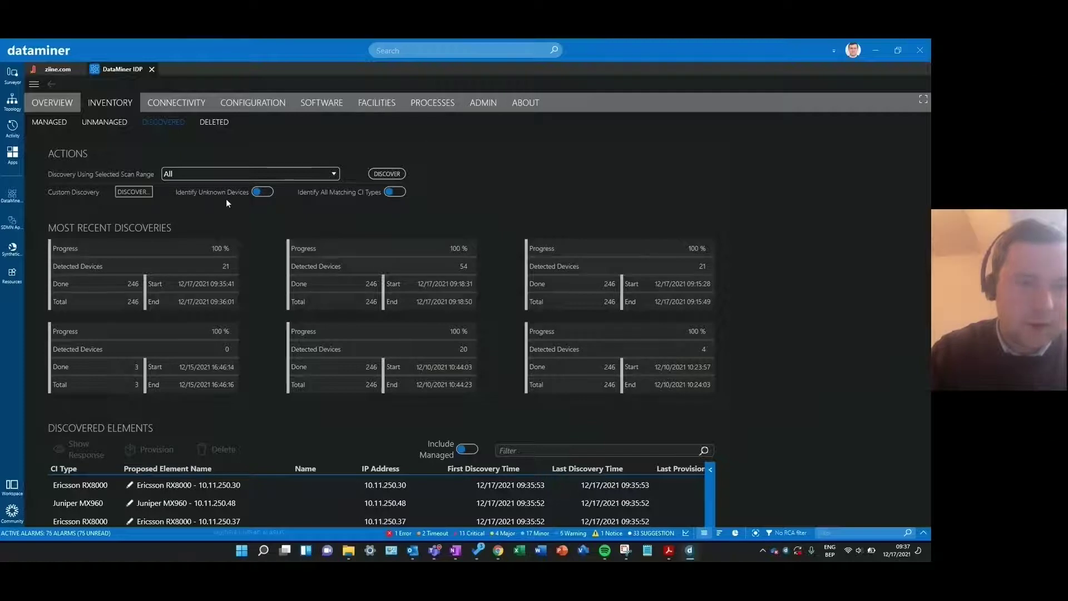
pyautogui.click(267, 193)
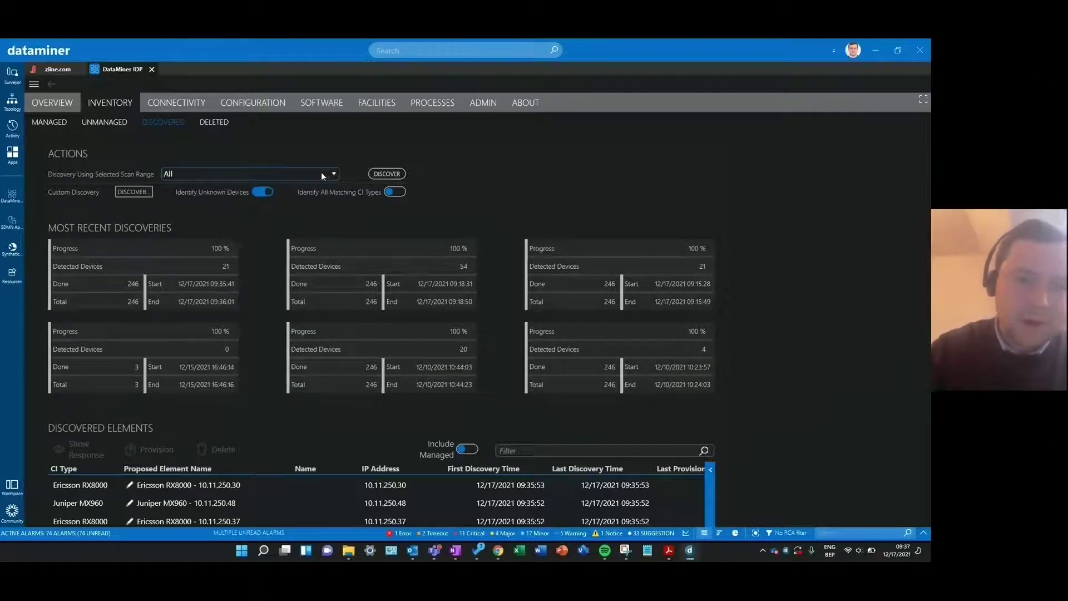
pyautogui.click(377, 176)
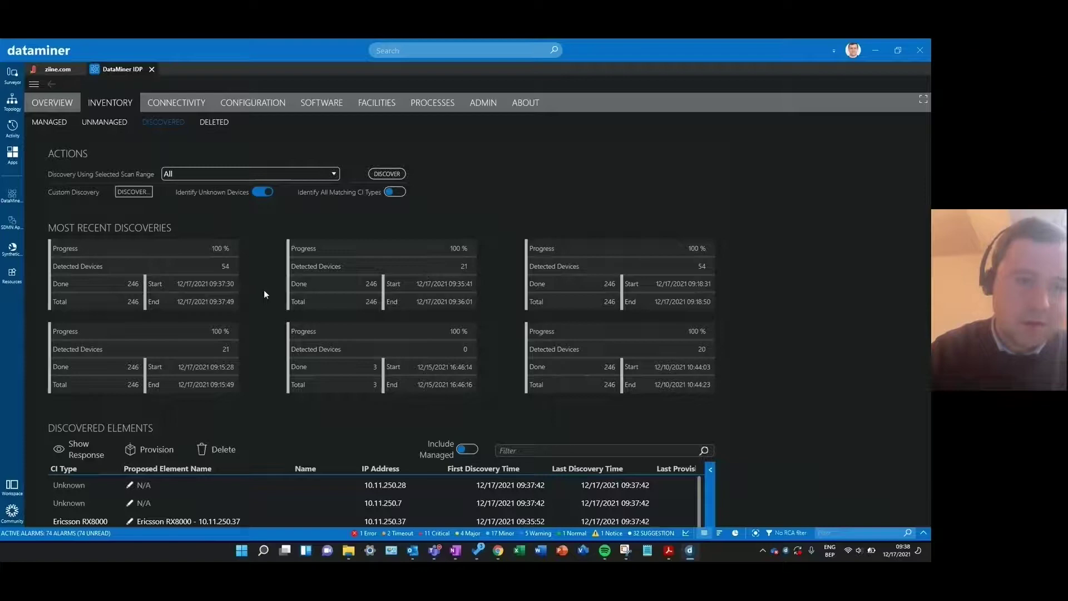
# Examine the discovery response of the unknown device at 10.11.250.28 and close the response
pyautogui.scroll(-3, 796, 315)
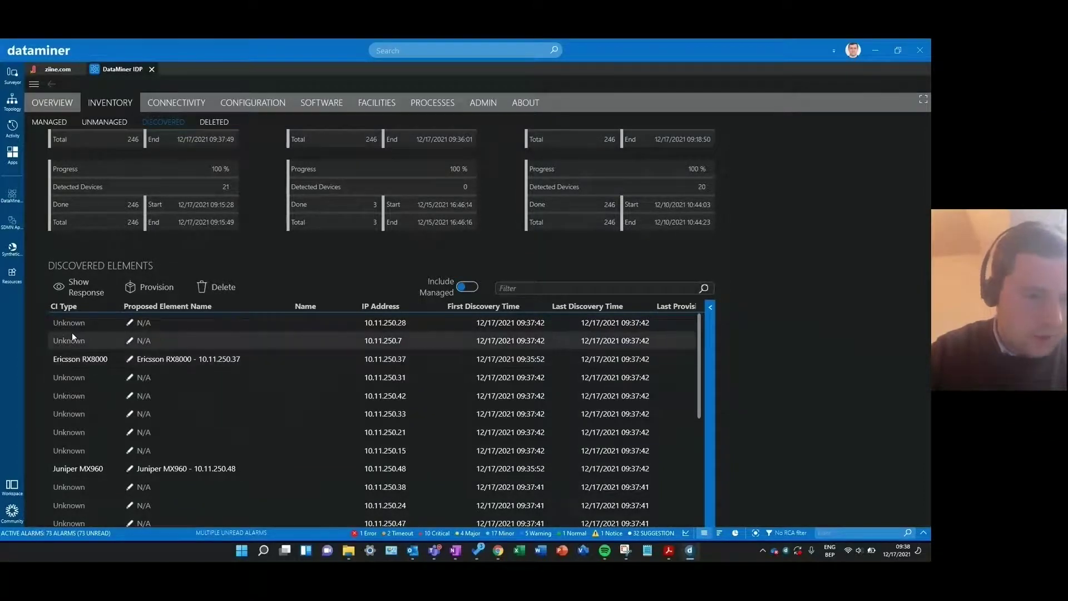
pyautogui.click(72, 286)
pyautogui.click(60, 287)
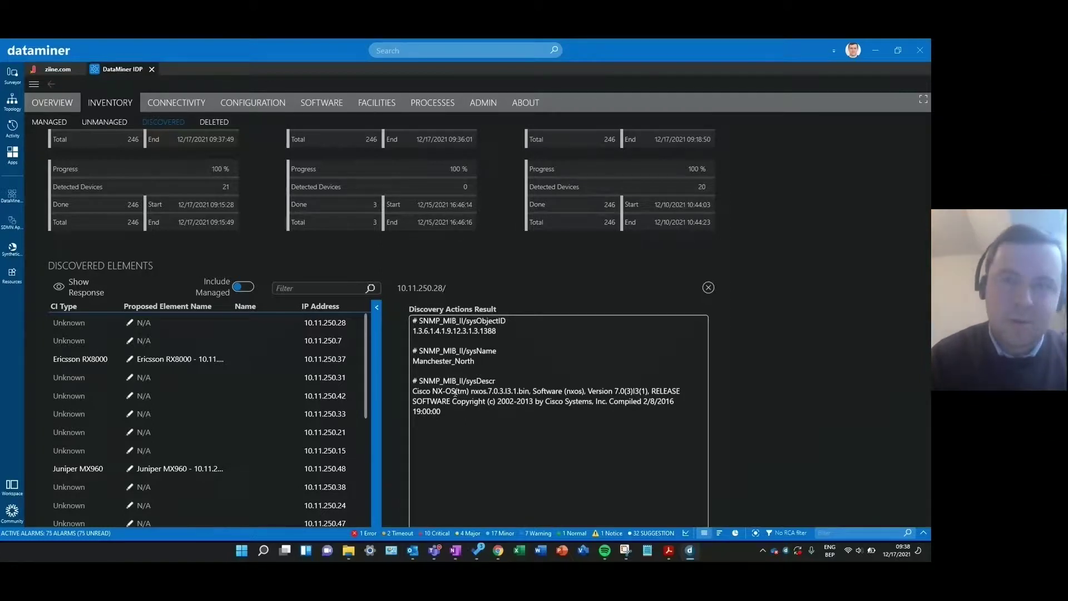
pyautogui.click(708, 288)
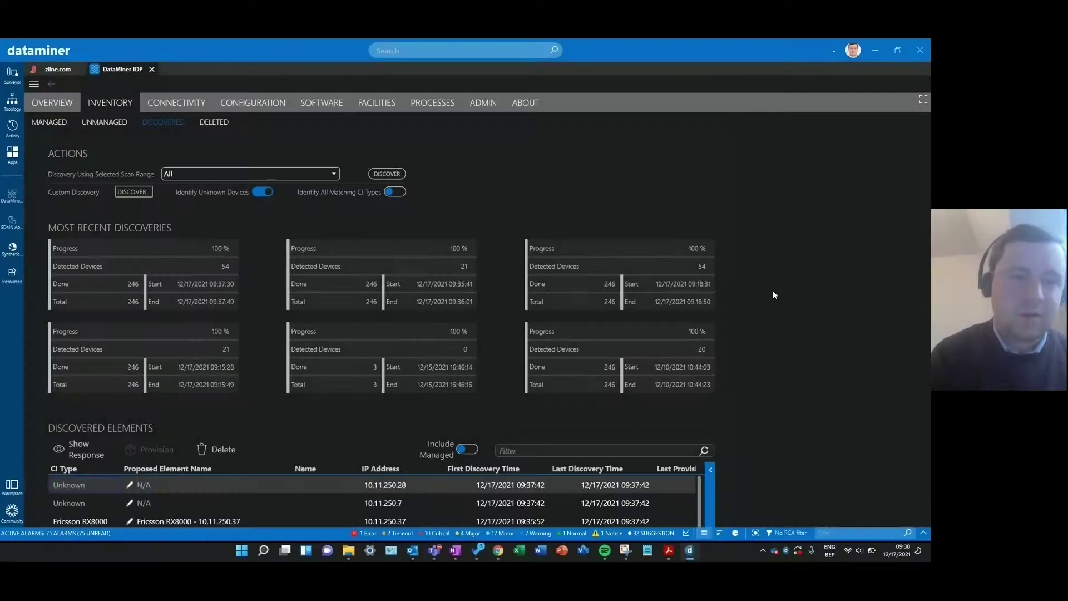